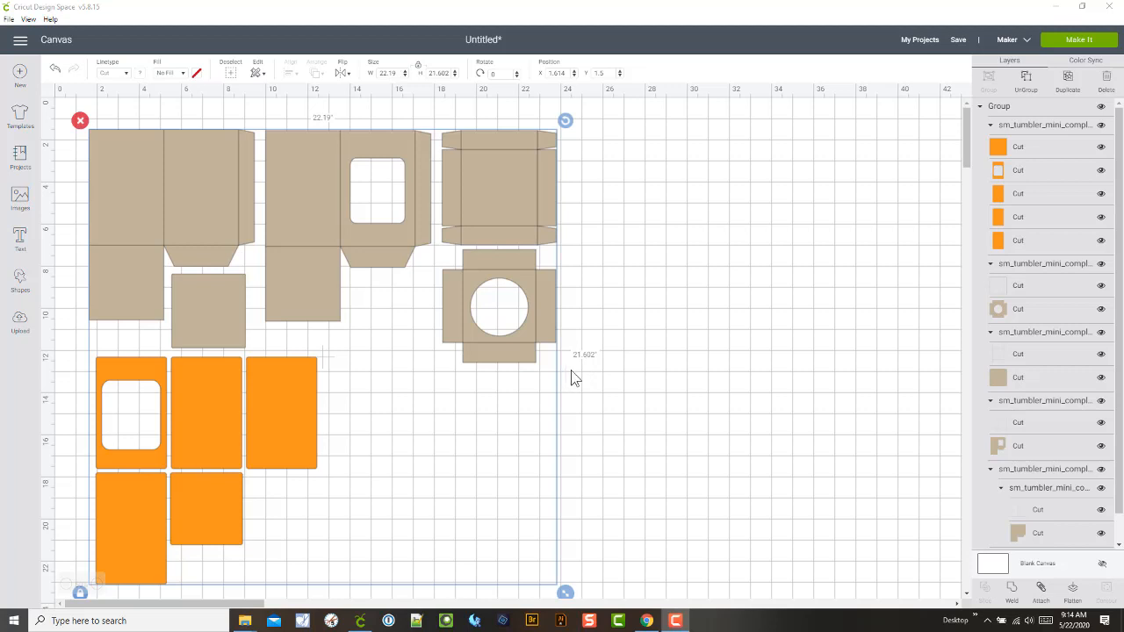
- View the recently uploaded images, and return to the canvas with the box design
{"action": "left_click", "coordinate": [615, 373]}
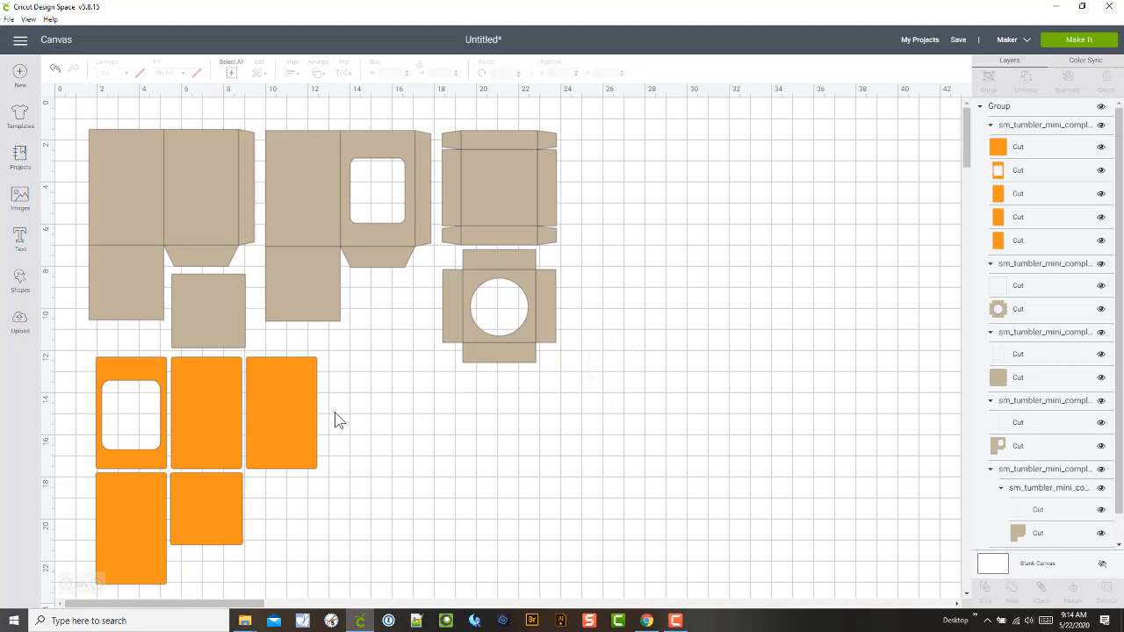
{"action": "left_click", "coordinate": [202, 247]}
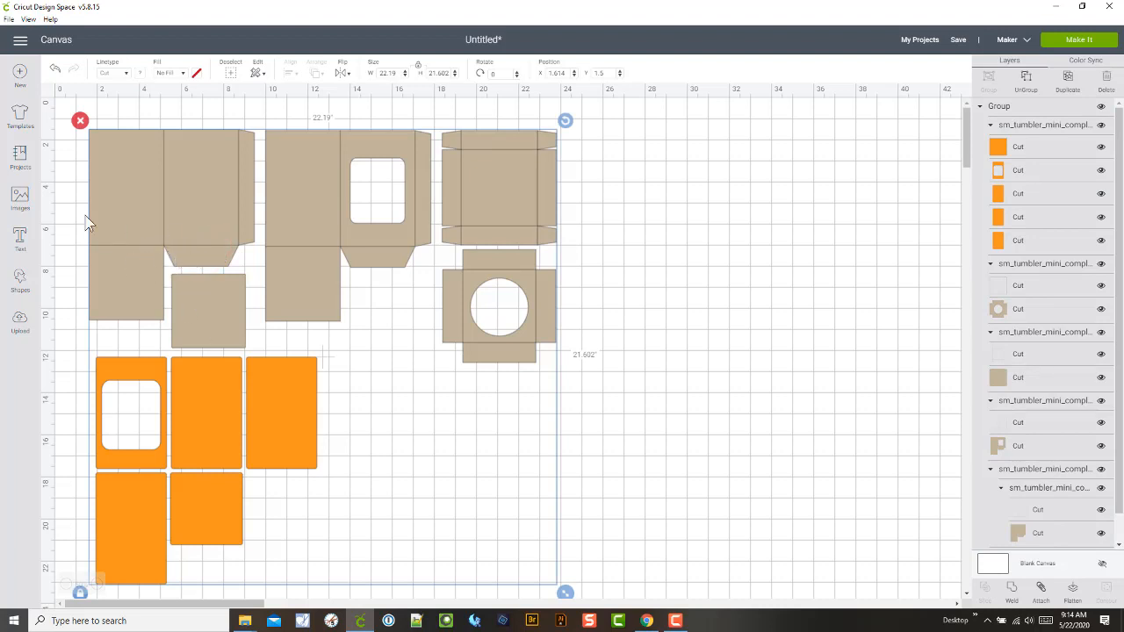
{"action": "left_click", "coordinate": [19, 327]}
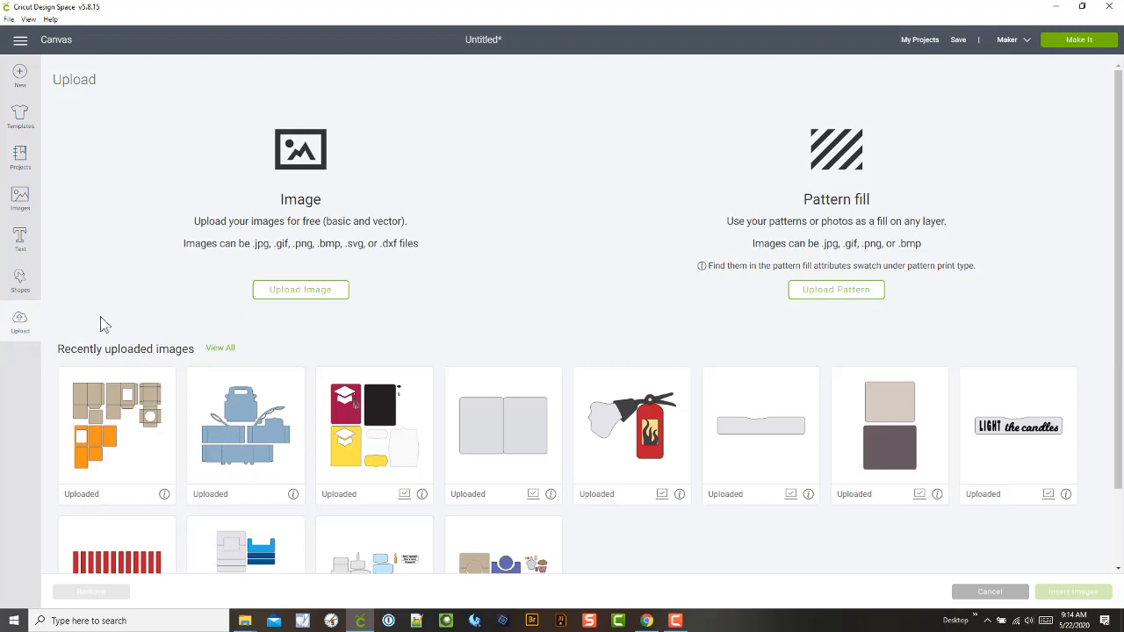
{"action": "left_click", "coordinate": [56, 41]}
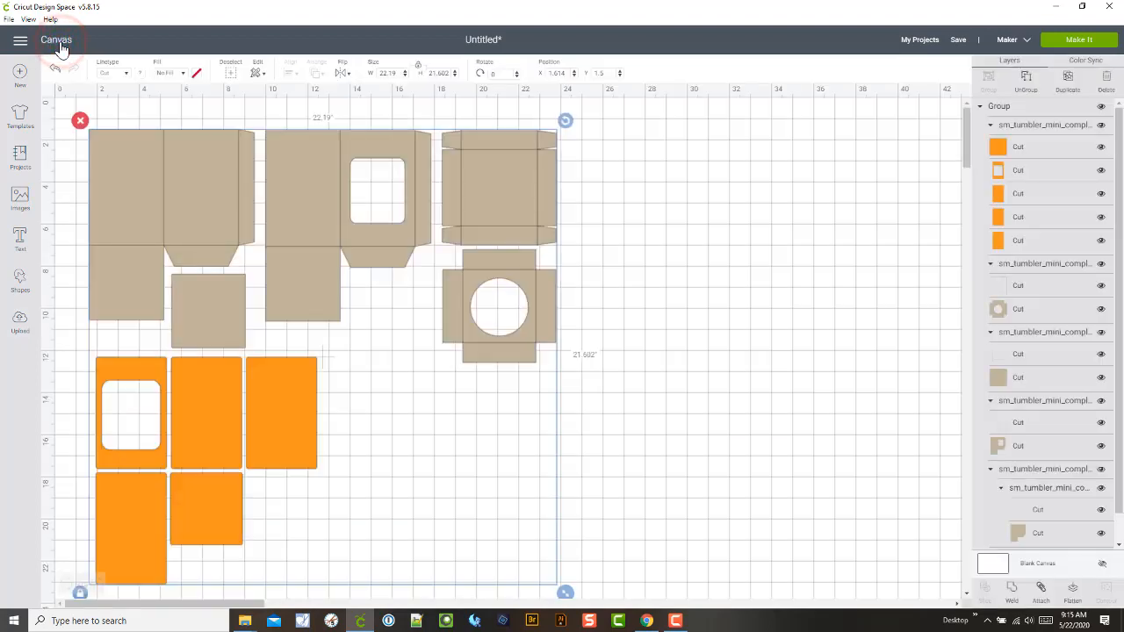
- Ungroup the whole tumbler box design, and check that each tan piece can be selected separately
{"action": "right_click", "coordinate": [211, 246]}
{"action": "left_click", "coordinate": [233, 268]}
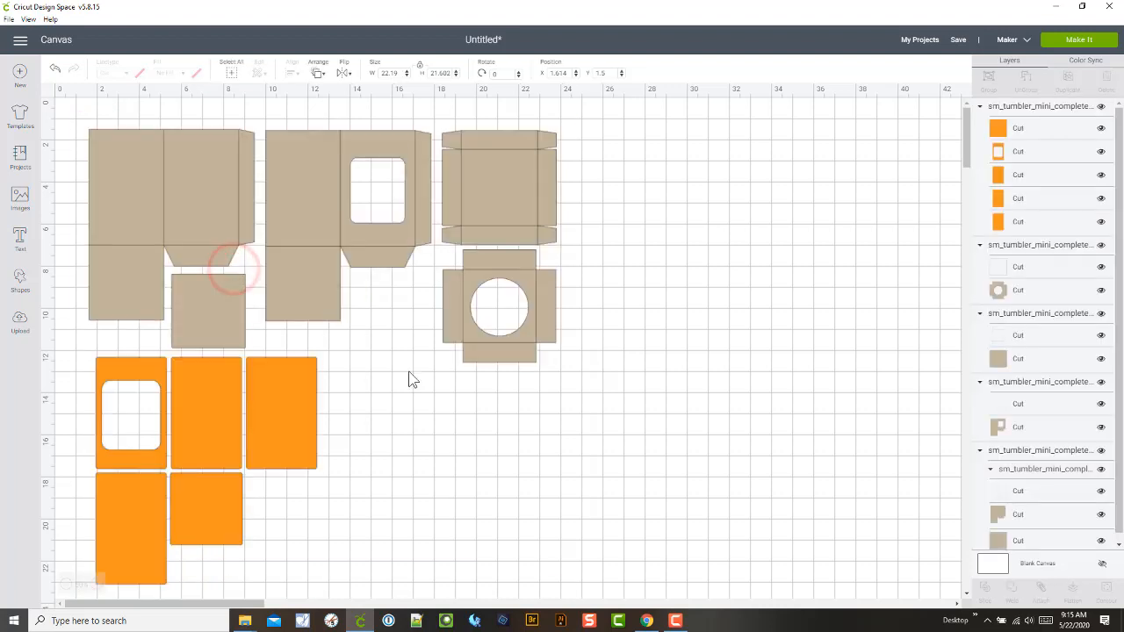
{"action": "left_click", "coordinate": [409, 373]}
{"action": "left_click", "coordinate": [201, 223]}
{"action": "left_click", "coordinate": [297, 235]}
{"action": "left_click", "coordinate": [486, 231]}
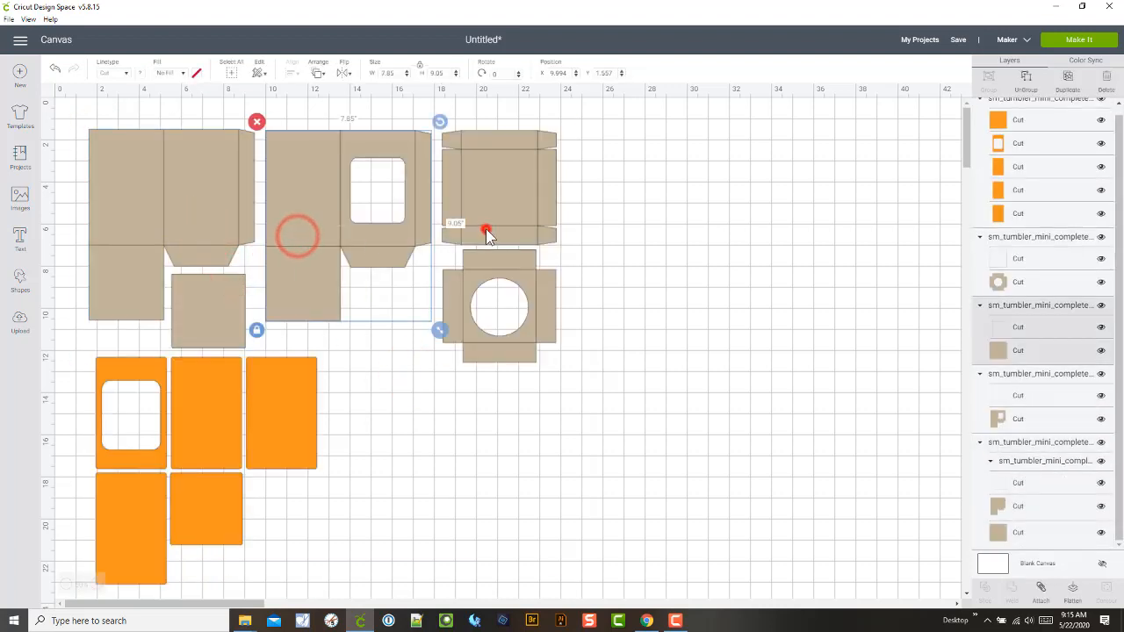
{"action": "left_click", "coordinate": [515, 304]}
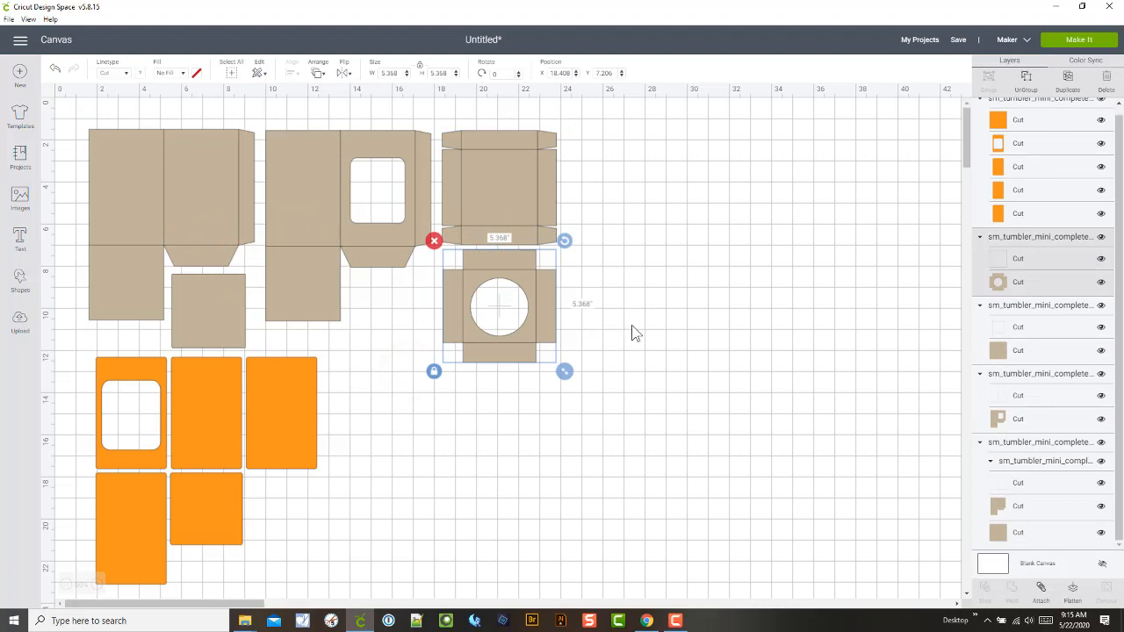
- Change the linetype of the fold-line layers in all four tan box pieces from Cut to Score
{"action": "left_click", "coordinate": [1019, 260]}
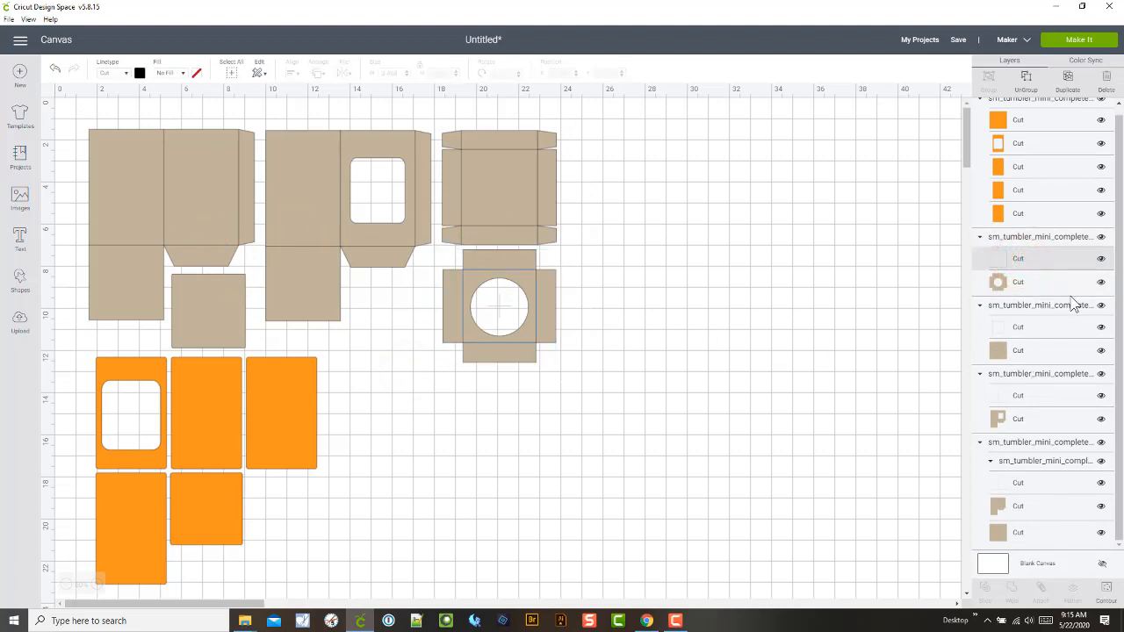
{"action": "scroll", "coordinate": [1074, 304], "scroll_direction": "up", "scroll_amount": 1}
{"action": "scroll", "coordinate": [1074, 302], "scroll_direction": "down", "scroll_amount": 1}
{"action": "left_click", "coordinate": [999, 330], "text": "shift"}
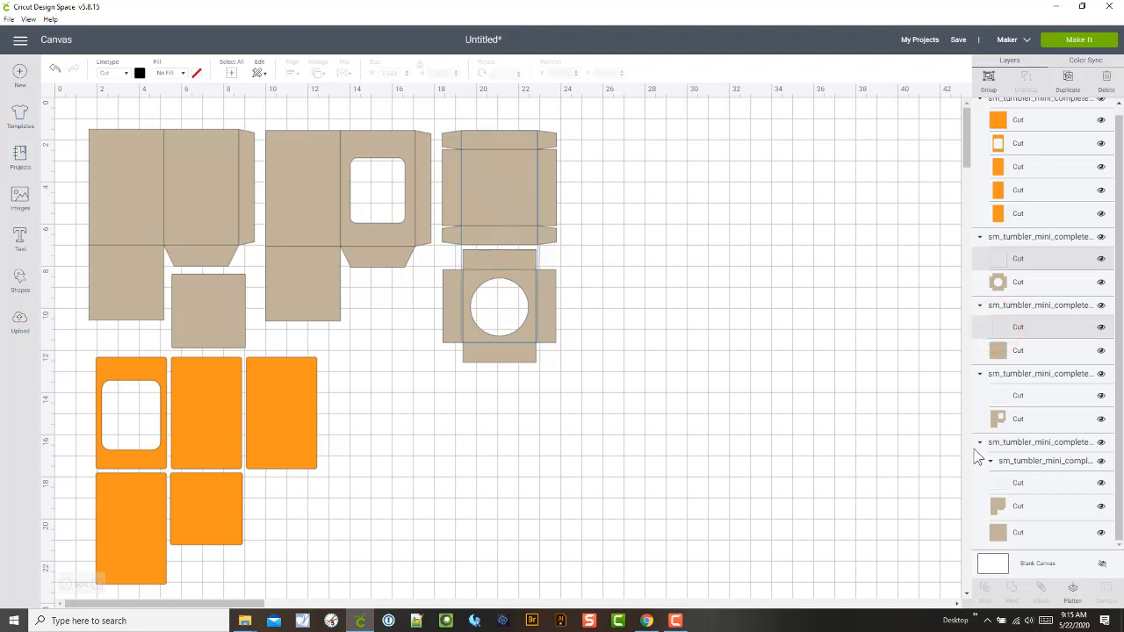
{"action": "left_click", "coordinate": [997, 397], "text": "shift"}
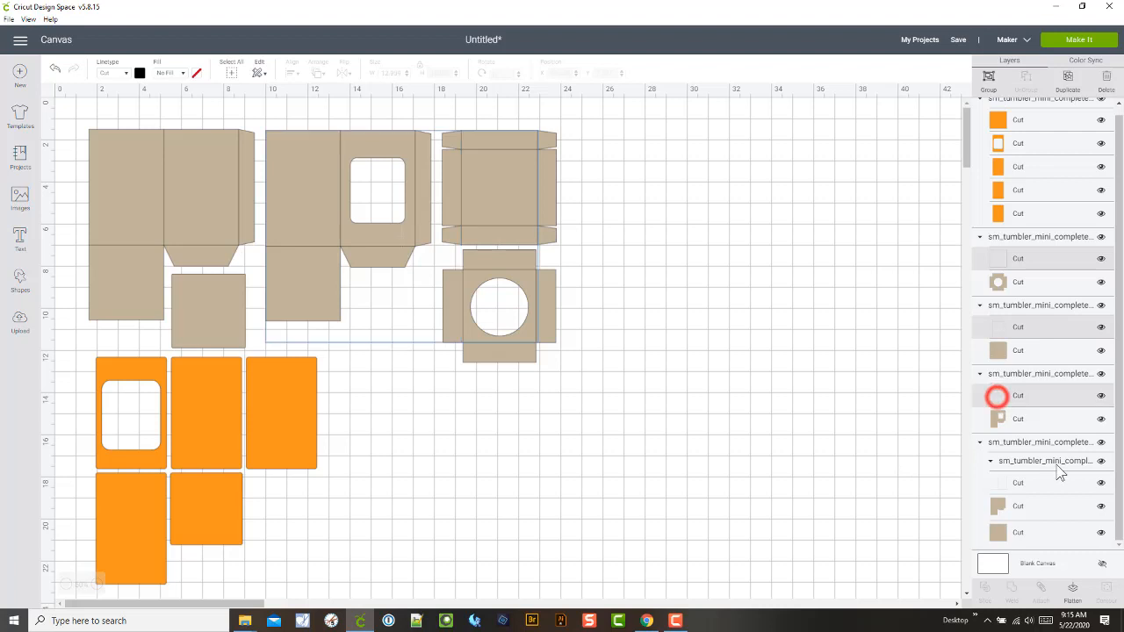
{"action": "left_click", "coordinate": [1010, 484], "text": "shift"}
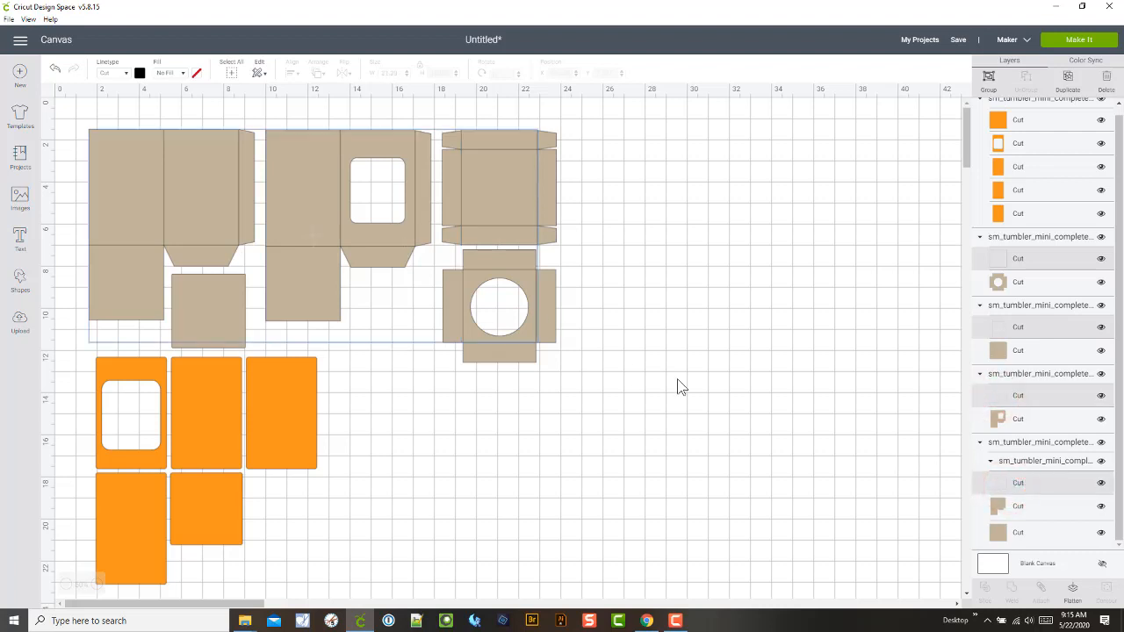
{"action": "scroll", "coordinate": [677, 378], "scroll_direction": "down", "scroll_amount": 3}
{"action": "scroll", "coordinate": [1063, 490], "scroll_direction": "up", "scroll_amount": 1}
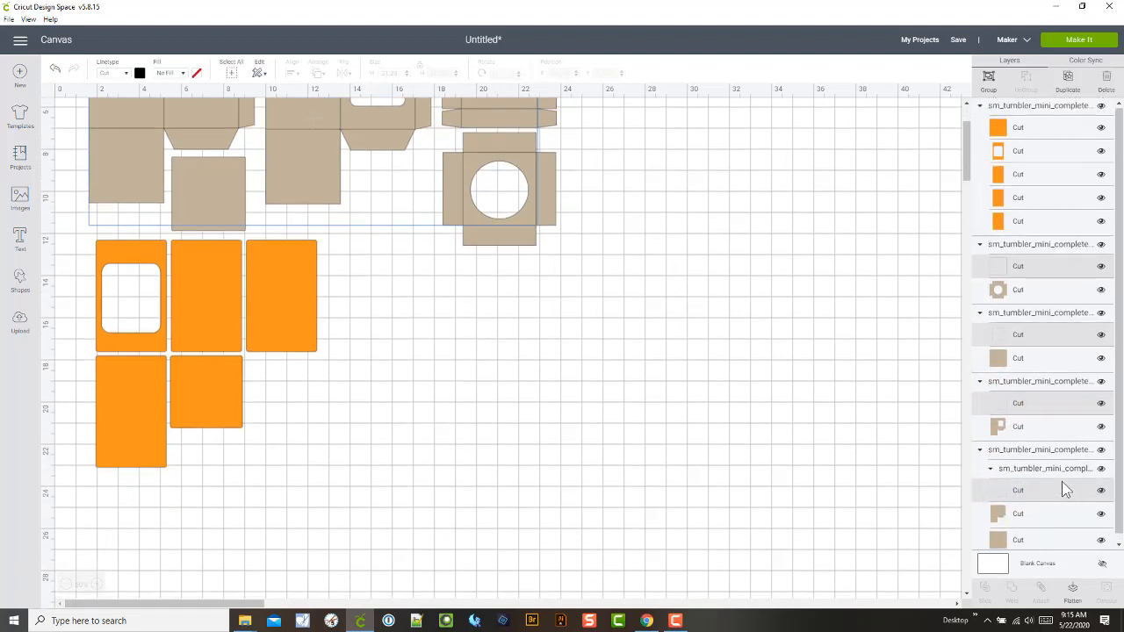
{"action": "scroll", "coordinate": [720, 377], "scroll_direction": "up", "scroll_amount": 3}
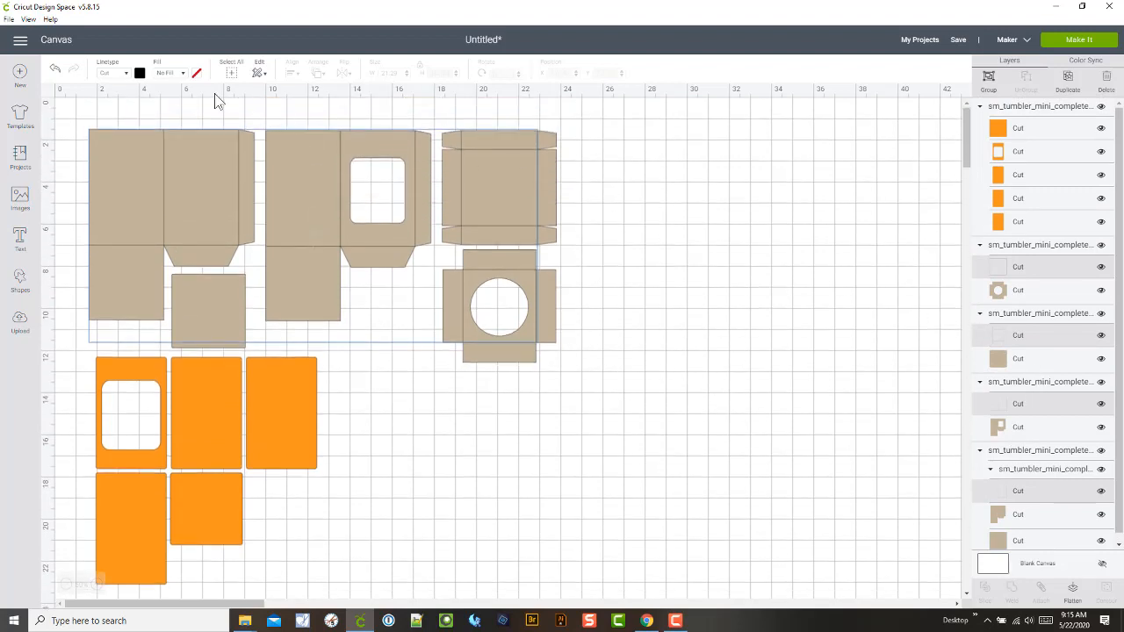
{"action": "left_click", "coordinate": [126, 74]}
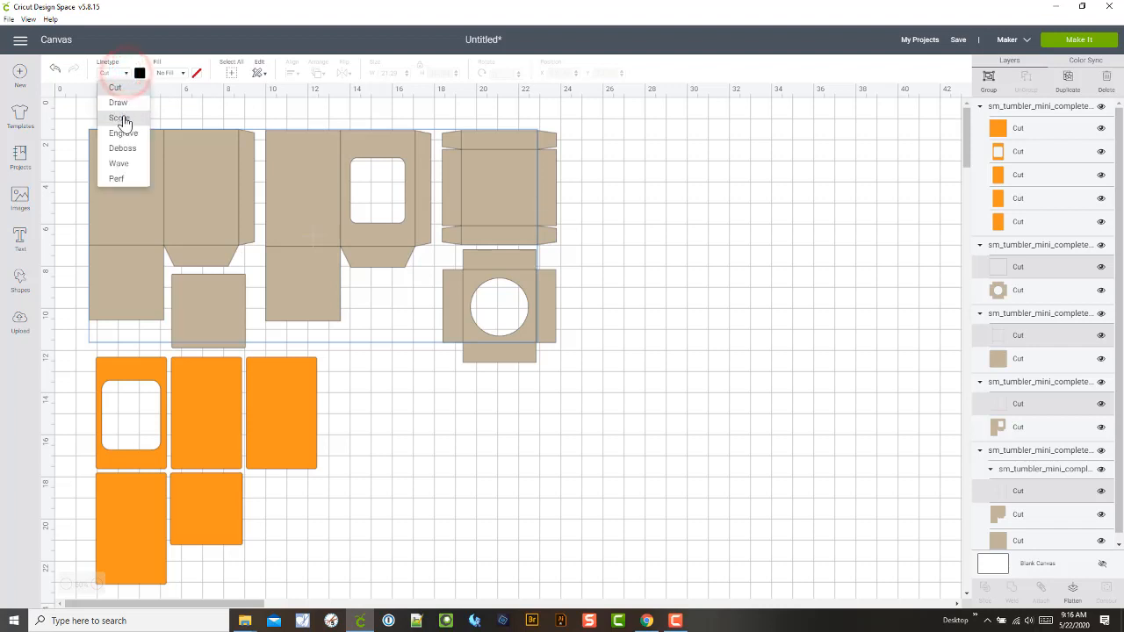
{"action": "left_click", "coordinate": [122, 119]}
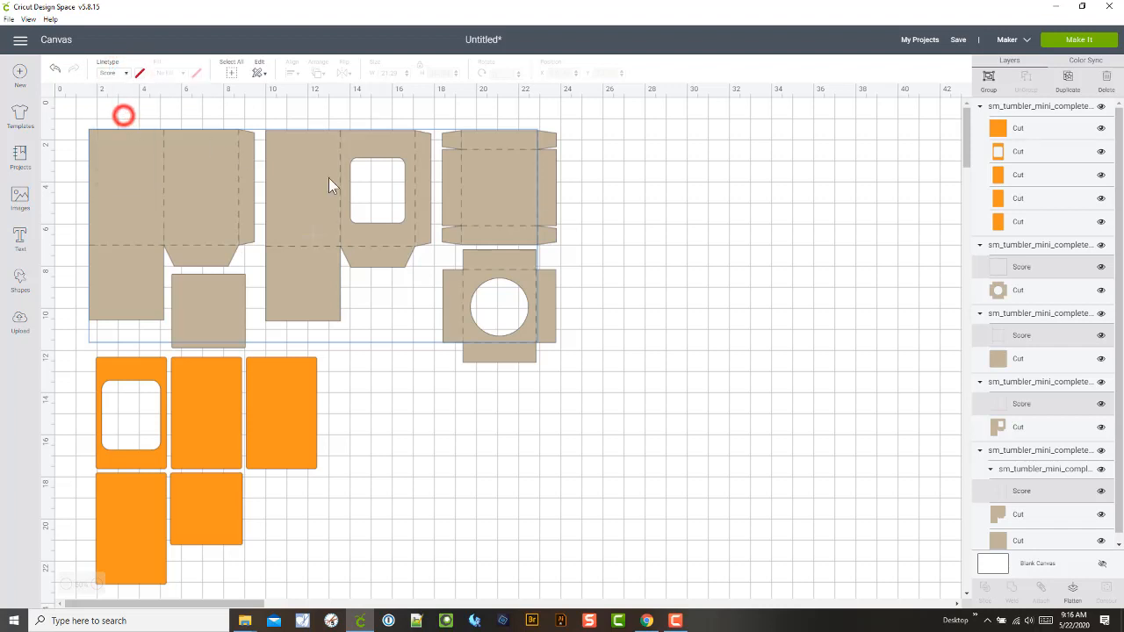
{"action": "left_click", "coordinate": [648, 279]}
- Attach the score lines to the cut shapes of the two large tan box pieces, one piece at a time
{"action": "left_click", "coordinate": [192, 217]}
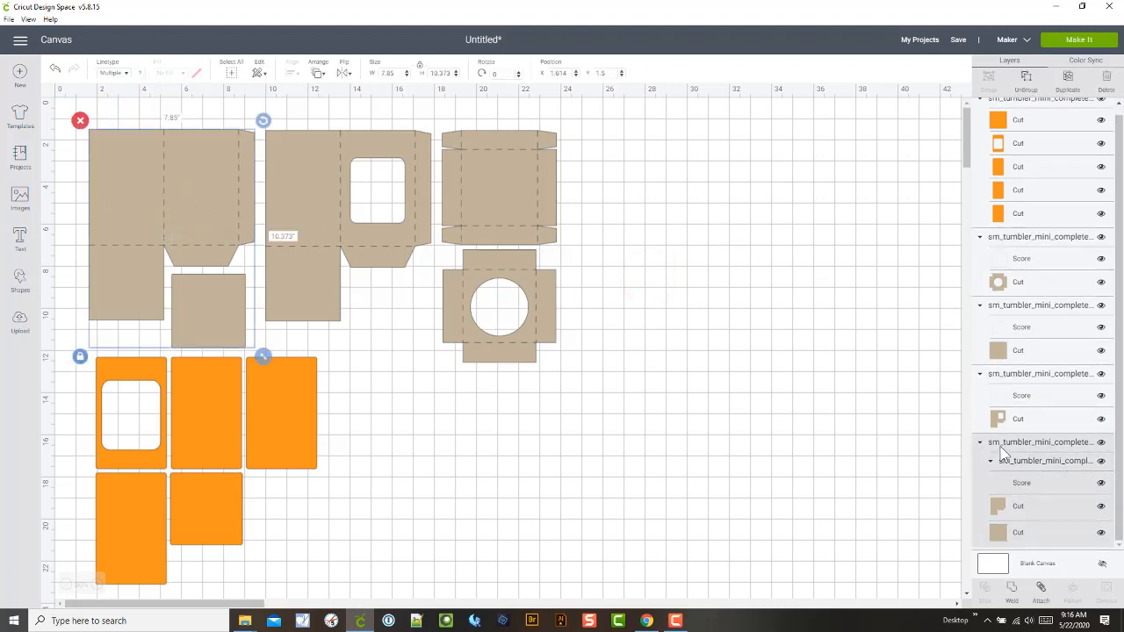
{"action": "left_click", "coordinate": [1041, 593]}
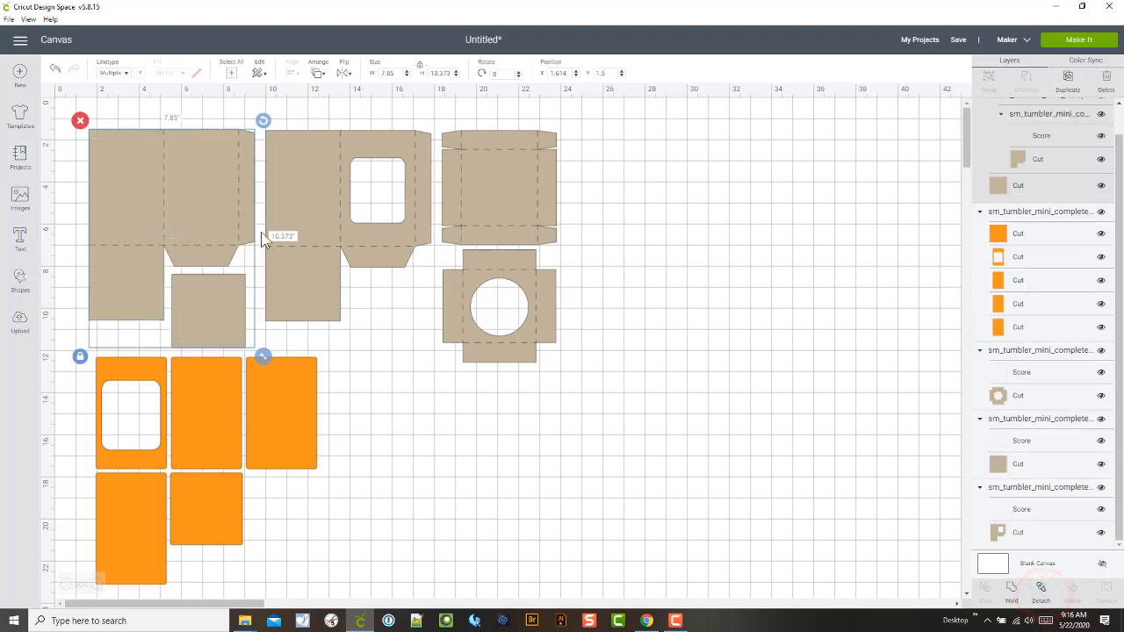
{"action": "left_click", "coordinate": [290, 190]}
{"action": "right_click", "coordinate": [301, 185]}
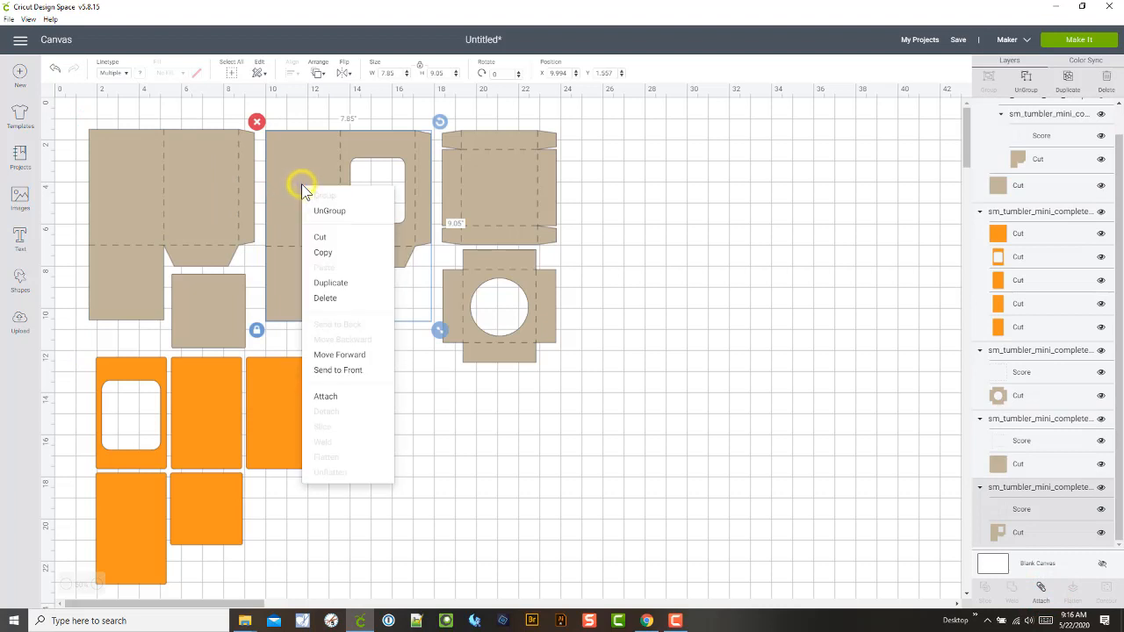
{"action": "left_click", "coordinate": [326, 396]}
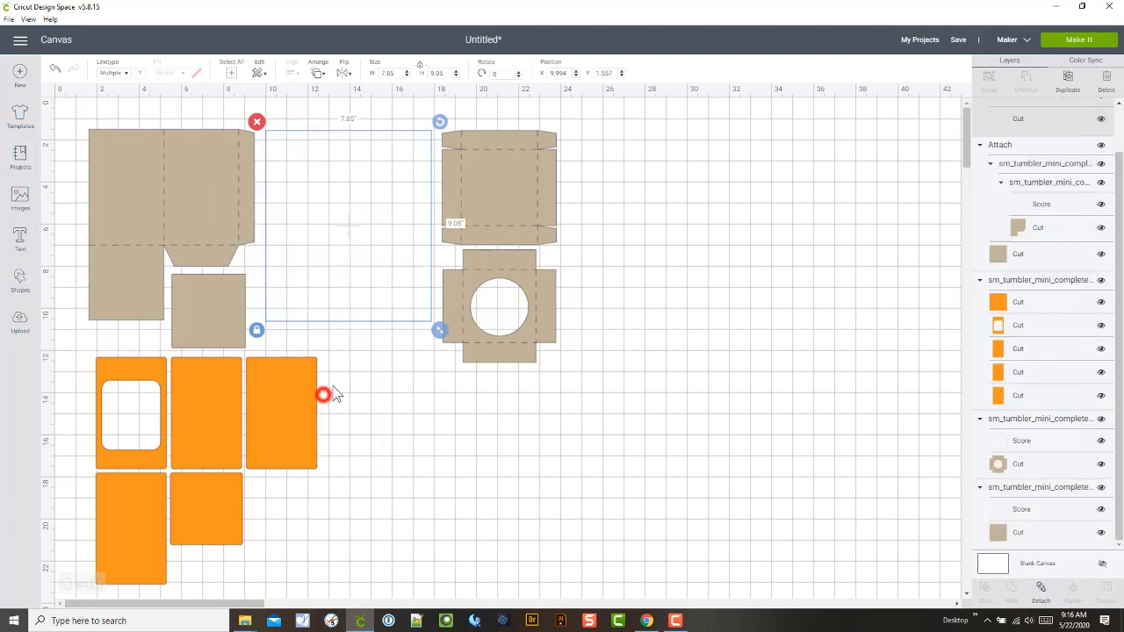
- Attach the score lines to the cut shapes of the square tabbed piece and the piece with the circular opening, each separately
{"action": "left_click", "coordinate": [470, 205]}
{"action": "right_click", "coordinate": [469, 203]}
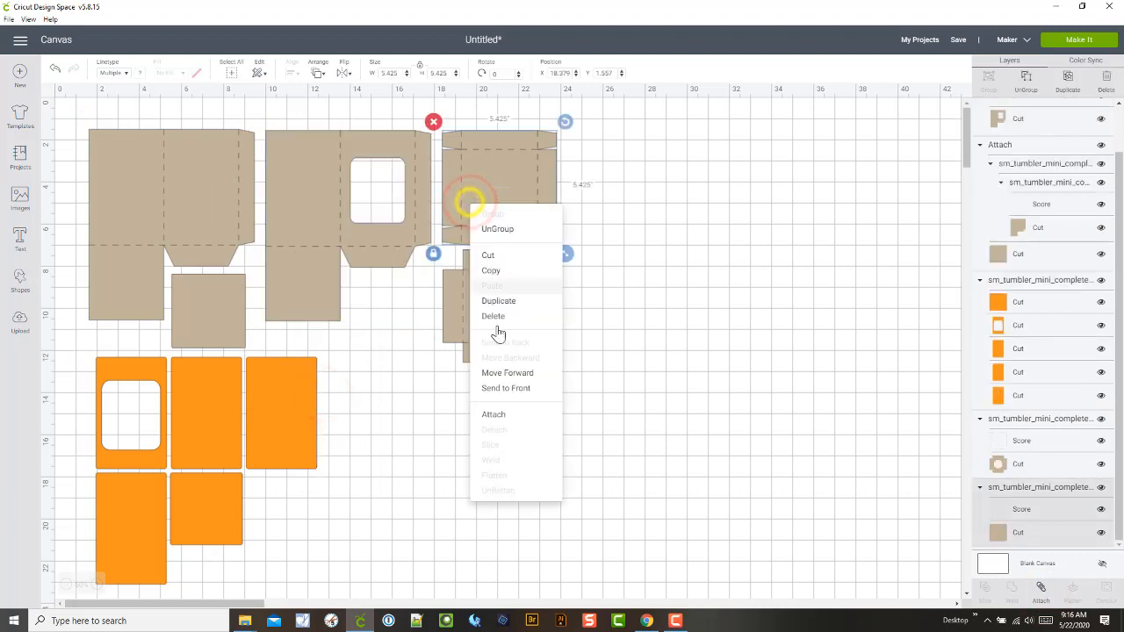
{"action": "left_click", "coordinate": [505, 410]}
{"action": "right_click", "coordinate": [472, 272]}
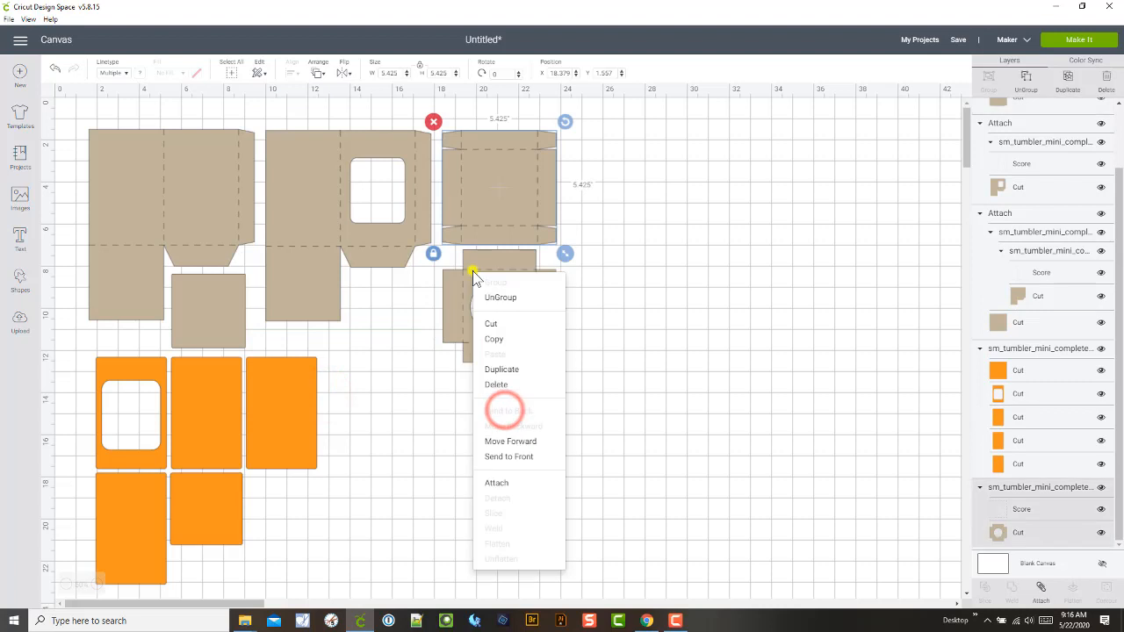
{"action": "left_click", "coordinate": [507, 482]}
{"action": "left_click", "coordinate": [497, 464]}
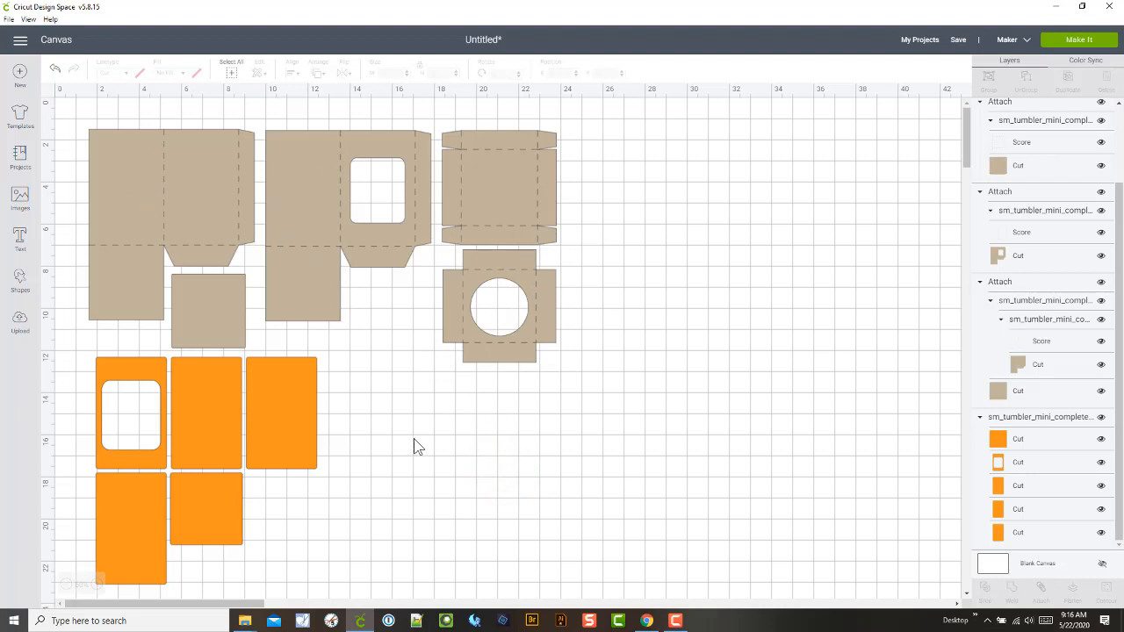
- Insert a square into the empty space among the tan pieces and colour it light blue
{"action": "left_click", "coordinate": [159, 395]}
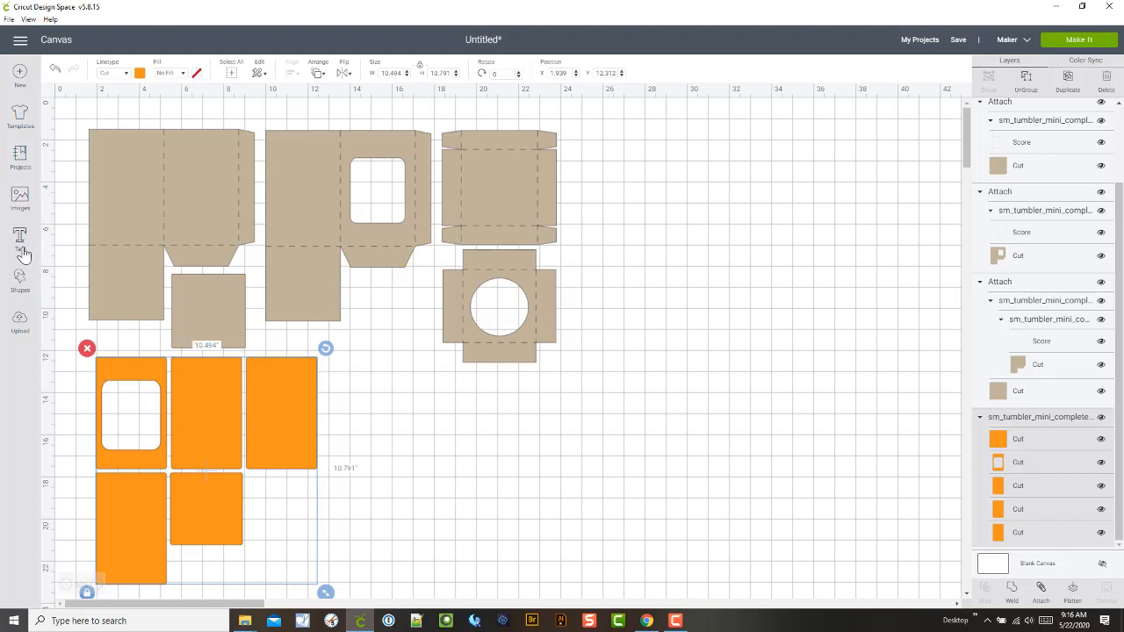
{"action": "left_click", "coordinate": [20, 286]}
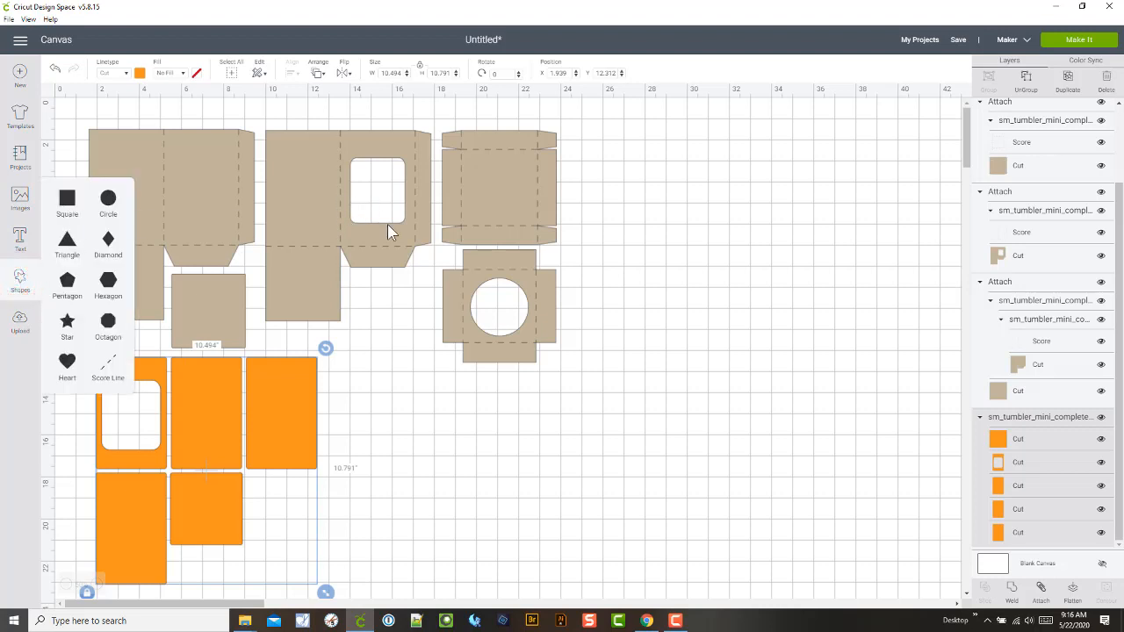
{"action": "left_click", "coordinate": [67, 200]}
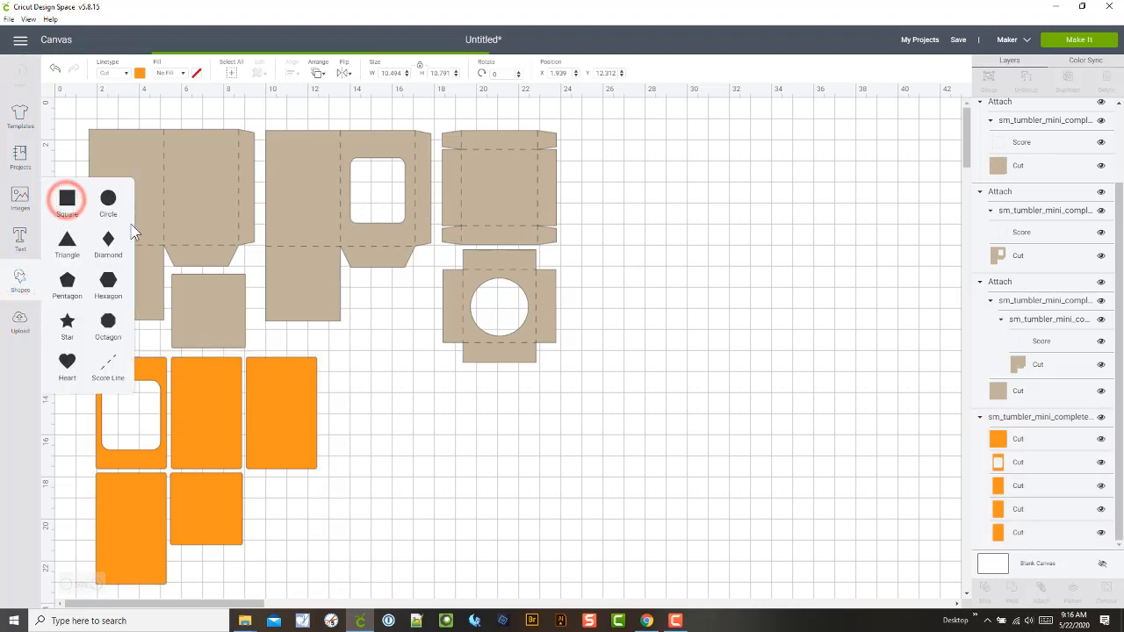
{"action": "left_click_drag", "start_coordinate": [146, 188], "coordinate": [396, 349]}
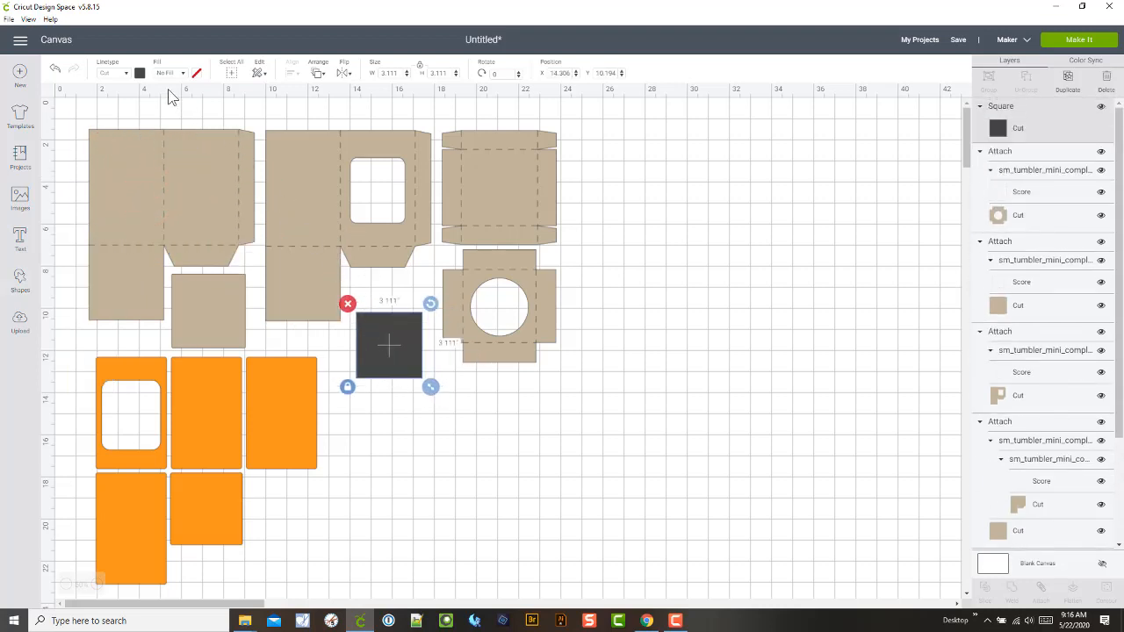
{"action": "left_click", "coordinate": [138, 73]}
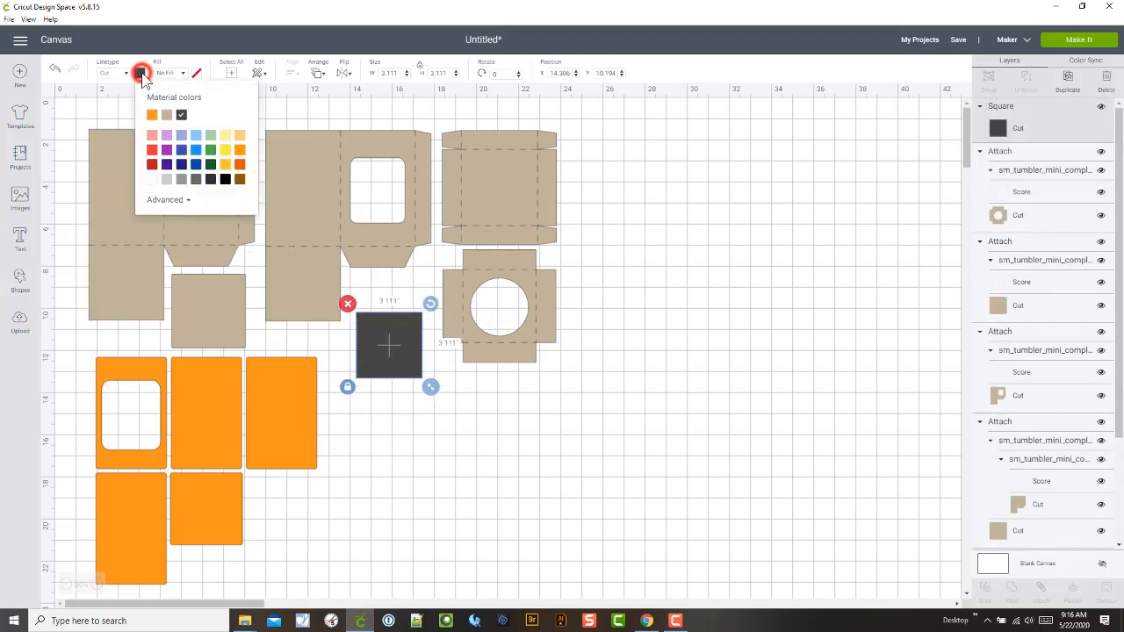
{"action": "left_click", "coordinate": [196, 136]}
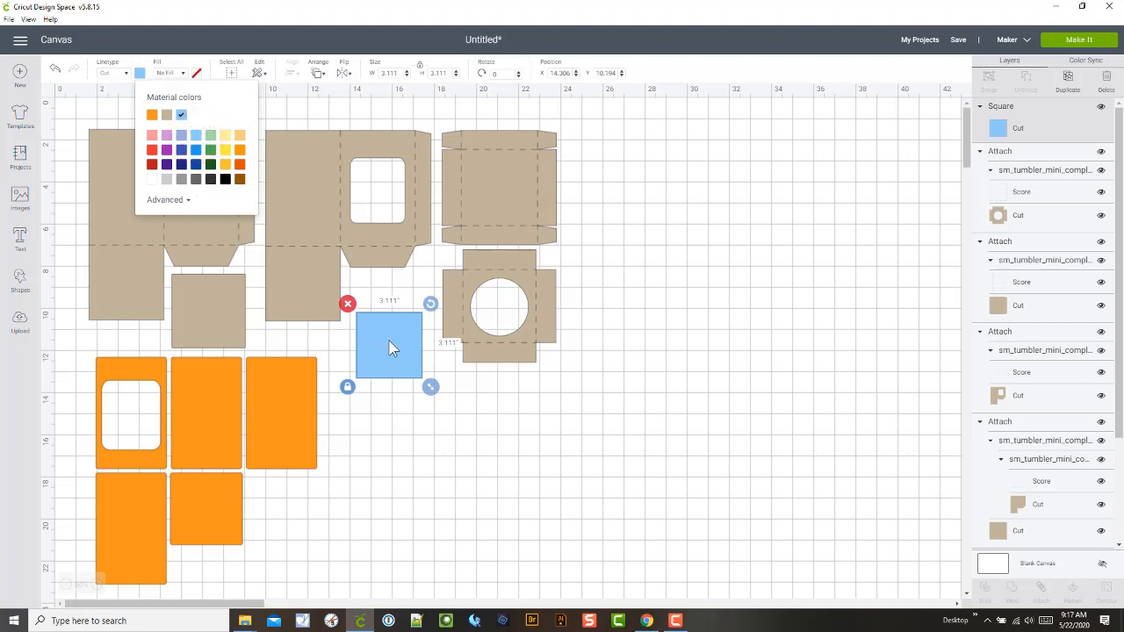
- Place the blue square over the tan piece's window, unlock its proportions, and stretch it to about 3.19 by 4.86 in
{"action": "left_click_drag", "start_coordinate": [397, 358], "coordinate": [422, 232]}
{"action": "left_click_drag", "start_coordinate": [375, 195], "coordinate": [373, 200]}
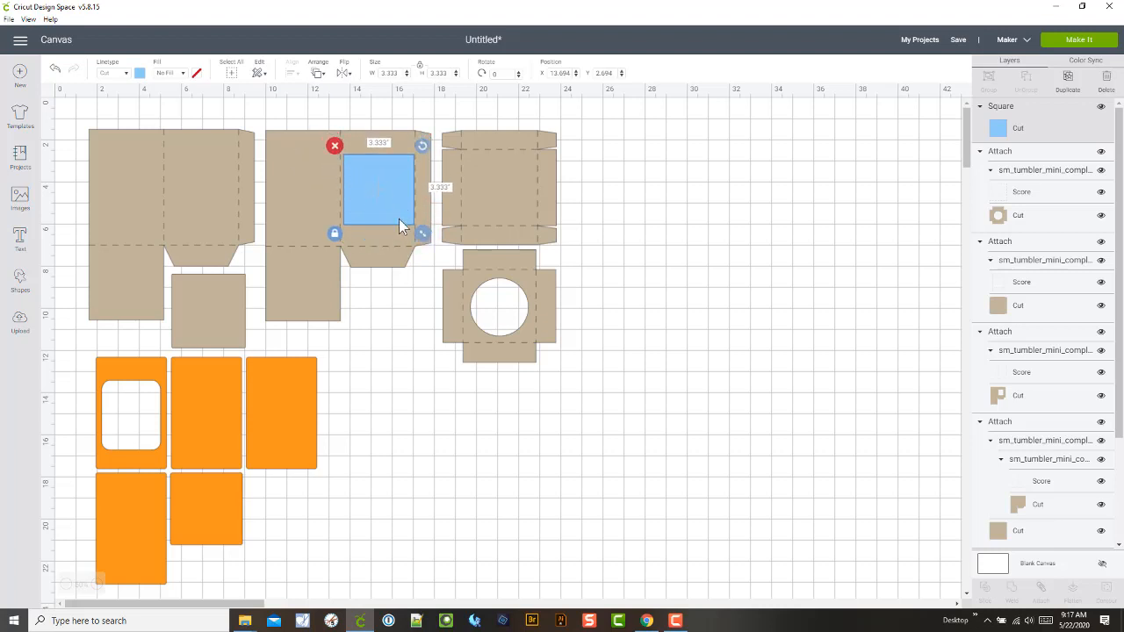
{"action": "left_click_drag", "start_coordinate": [422, 235], "coordinate": [429, 246]}
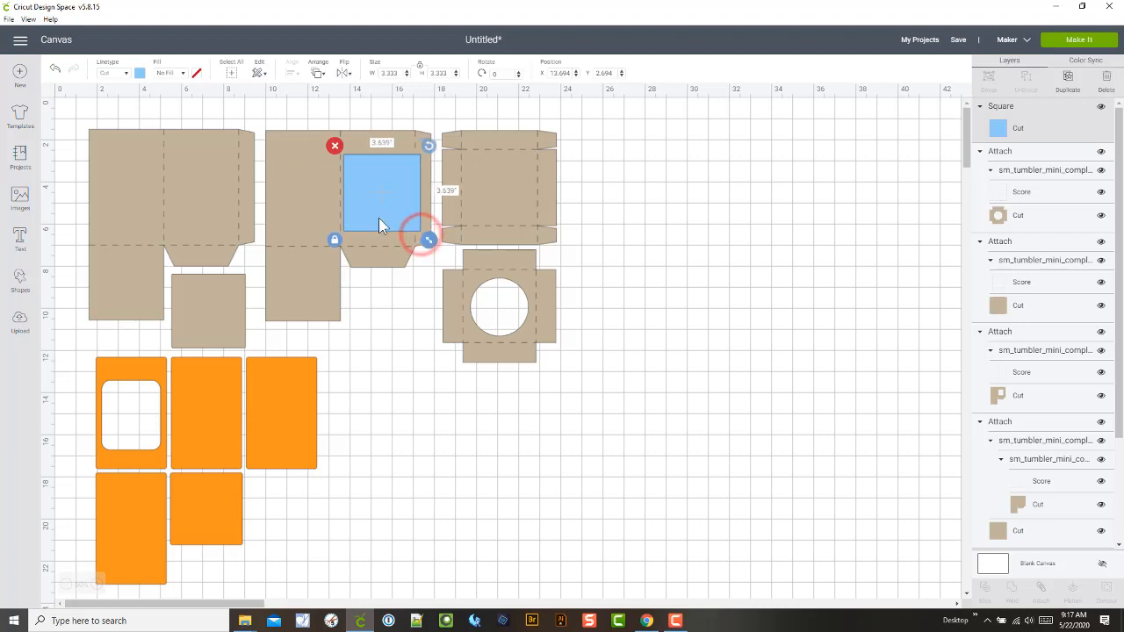
{"action": "left_click_drag", "start_coordinate": [378, 218], "coordinate": [365, 180]}
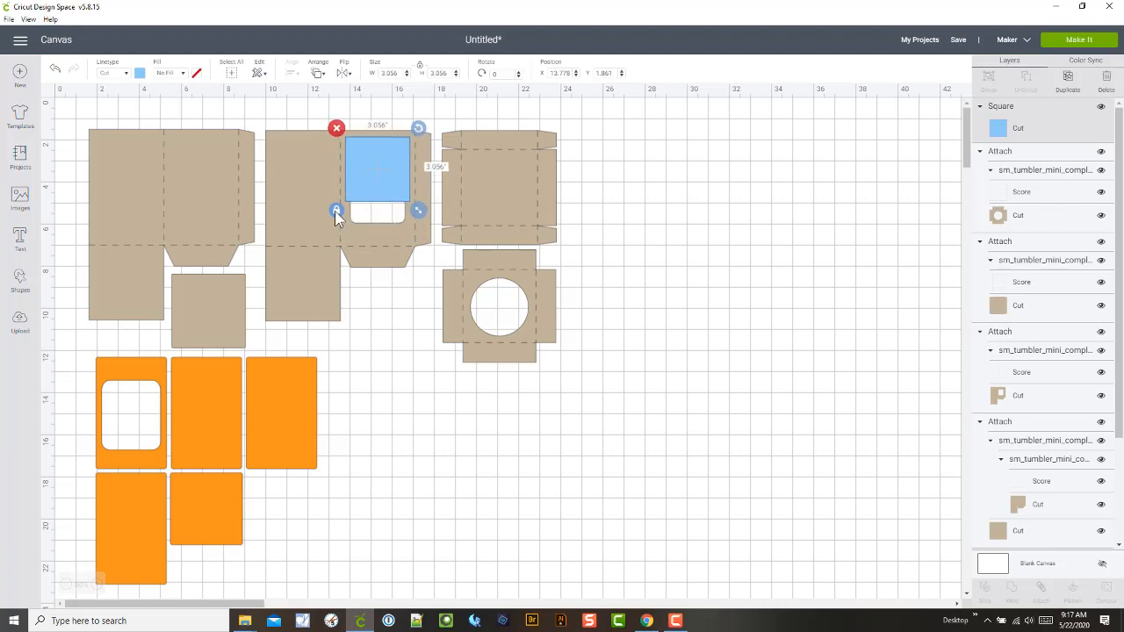
{"action": "left_click", "coordinate": [337, 212]}
{"action": "left_click_drag", "start_coordinate": [419, 217], "coordinate": [422, 255]}
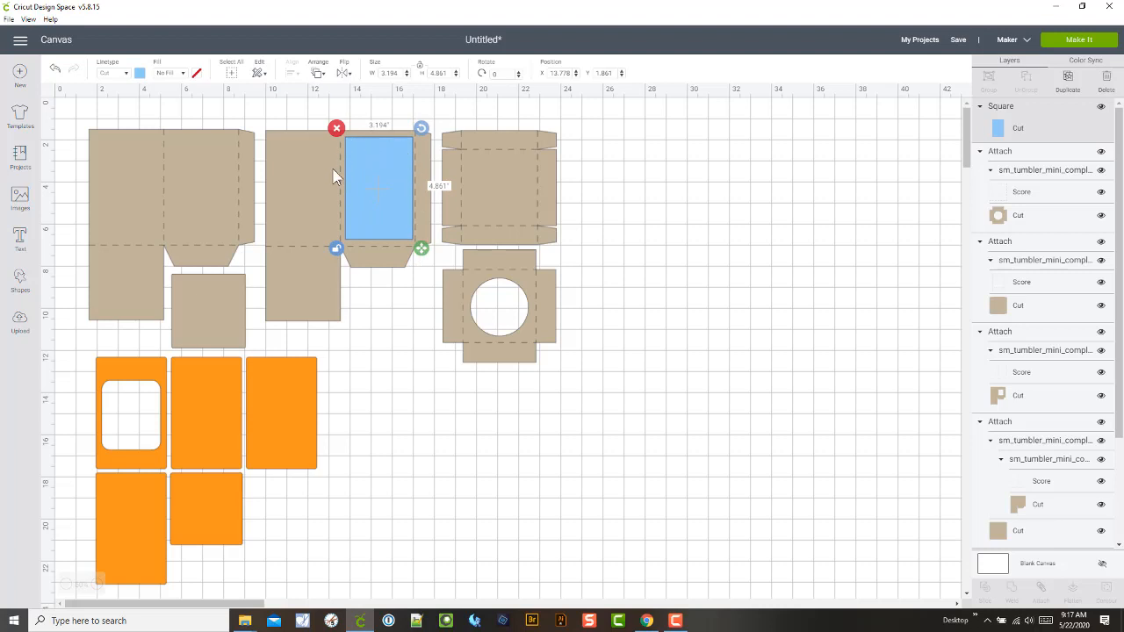
- Move the blue rectangle over the orange panel's window and resize it to about 3.31 by 4.5 in
{"action": "left_click_drag", "start_coordinate": [392, 180], "coordinate": [446, 181]}
{"action": "left_click_drag", "start_coordinate": [479, 255], "coordinate": [133, 411]}
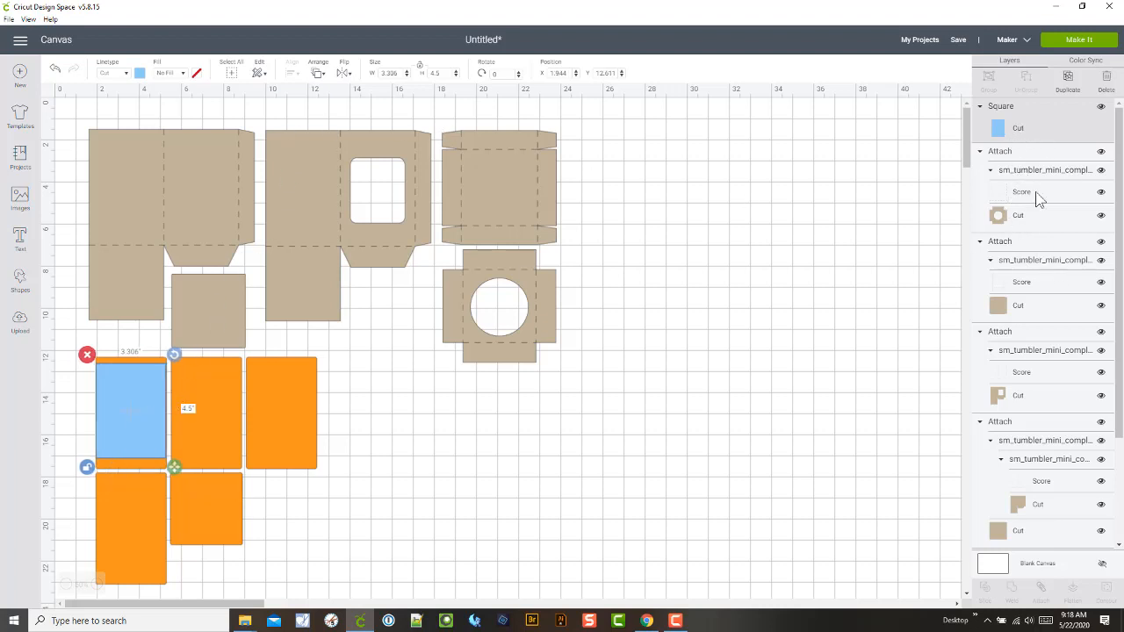
- Collapse the four attached groups in the layer list
{"action": "left_click", "coordinate": [980, 151]}
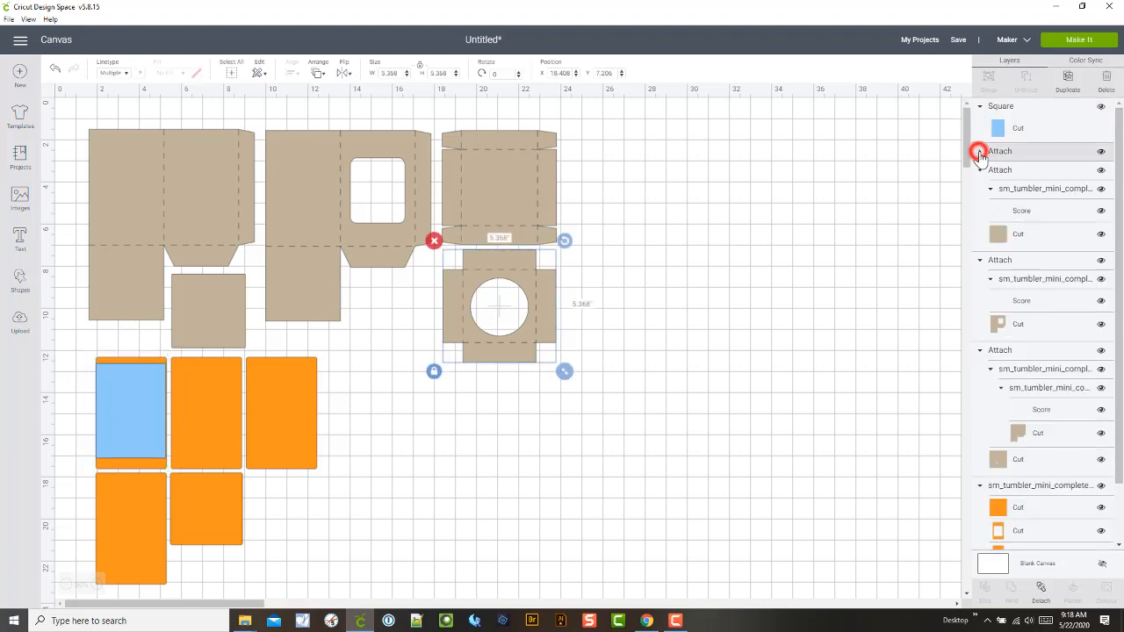
{"action": "left_click", "coordinate": [980, 170]}
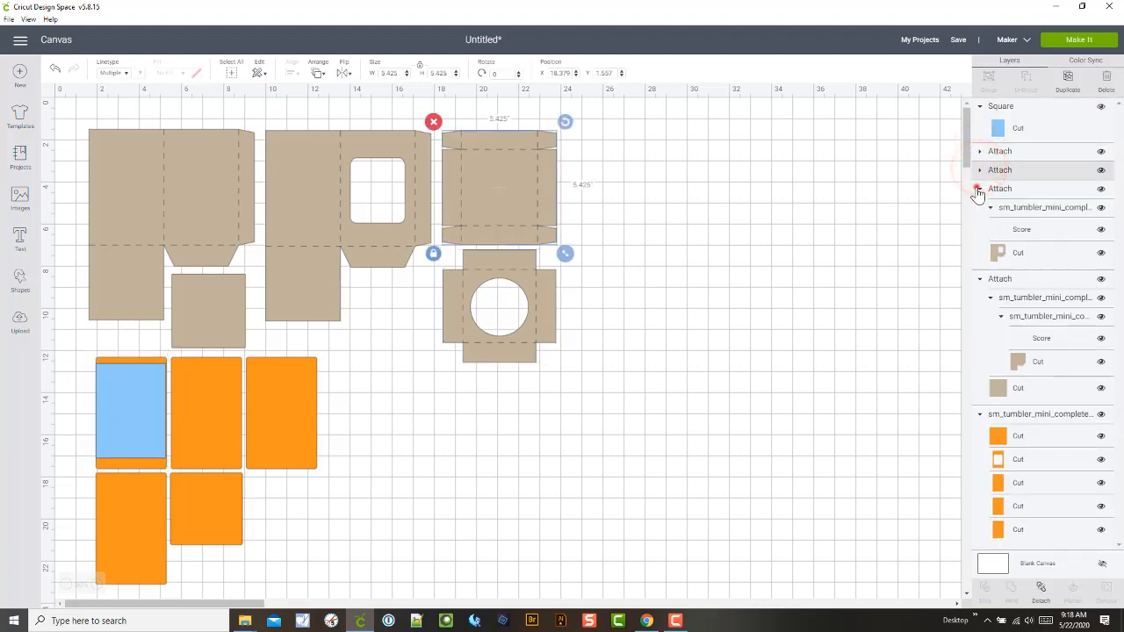
{"action": "left_click", "coordinate": [980, 188]}
{"action": "left_click", "coordinate": [980, 208]}
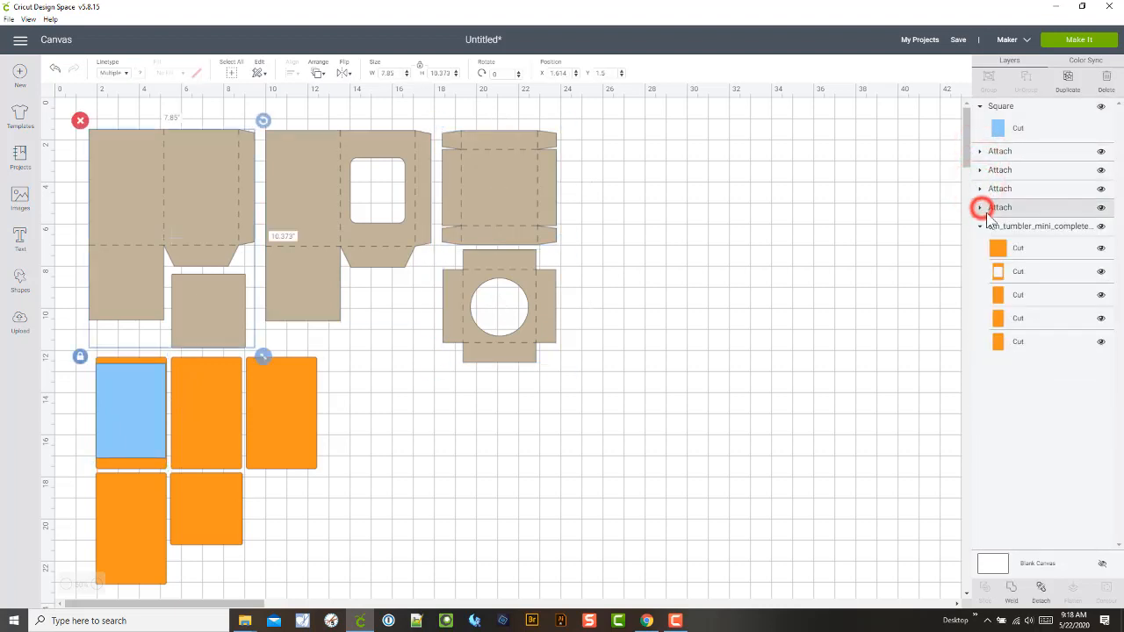
- Move the orange panel group above the blue square in the layer order
{"action": "left_click", "coordinate": [997, 131]}
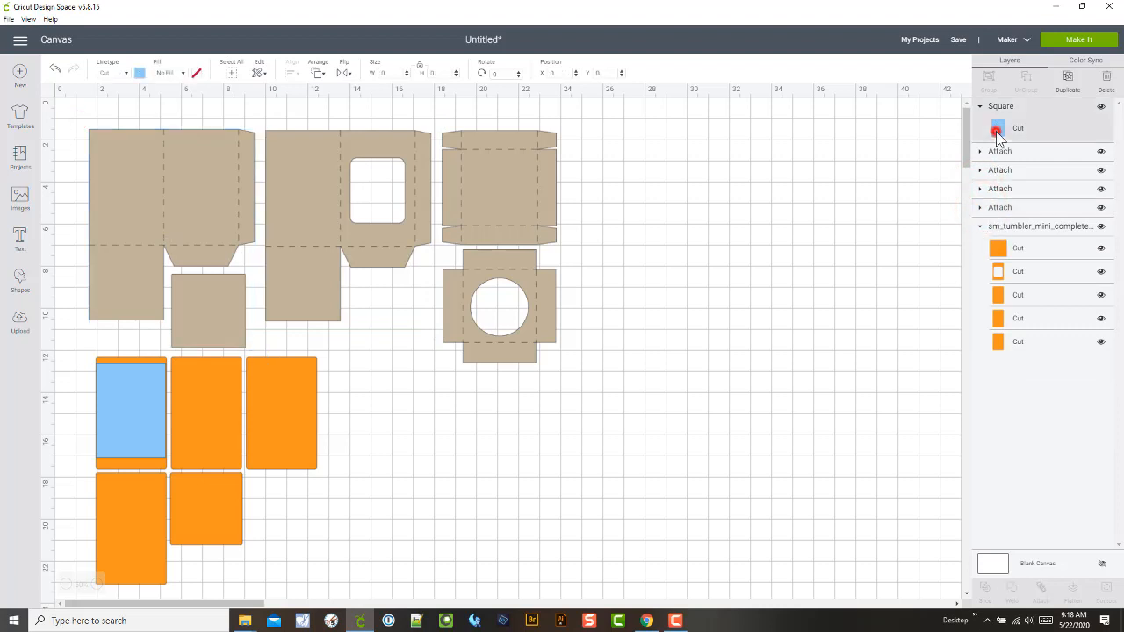
{"action": "left_click", "coordinate": [998, 228]}
{"action": "left_click_drag", "start_coordinate": [998, 228], "coordinate": [1006, 120]}
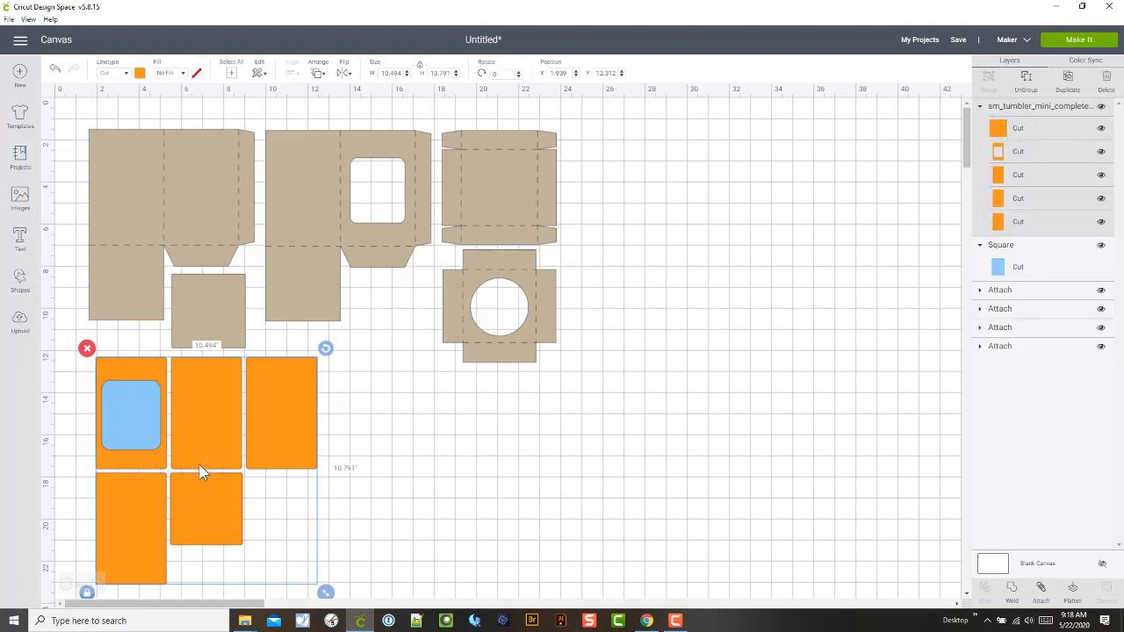
{"action": "left_click", "coordinate": [472, 521]}
- Select the blue rectangle together with the orange panels and place them so the windowed orange panel lies over the tan piece's window
{"action": "left_click", "coordinate": [128, 417]}
{"action": "left_click", "coordinate": [1040, 266]}
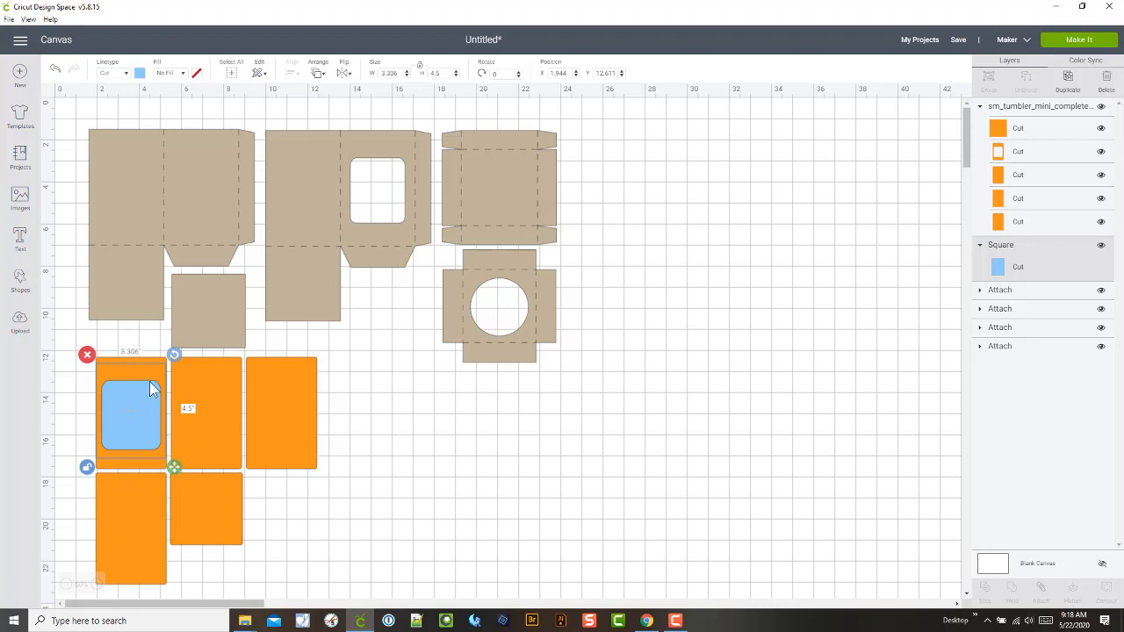
{"action": "left_click", "coordinate": [1023, 111]}
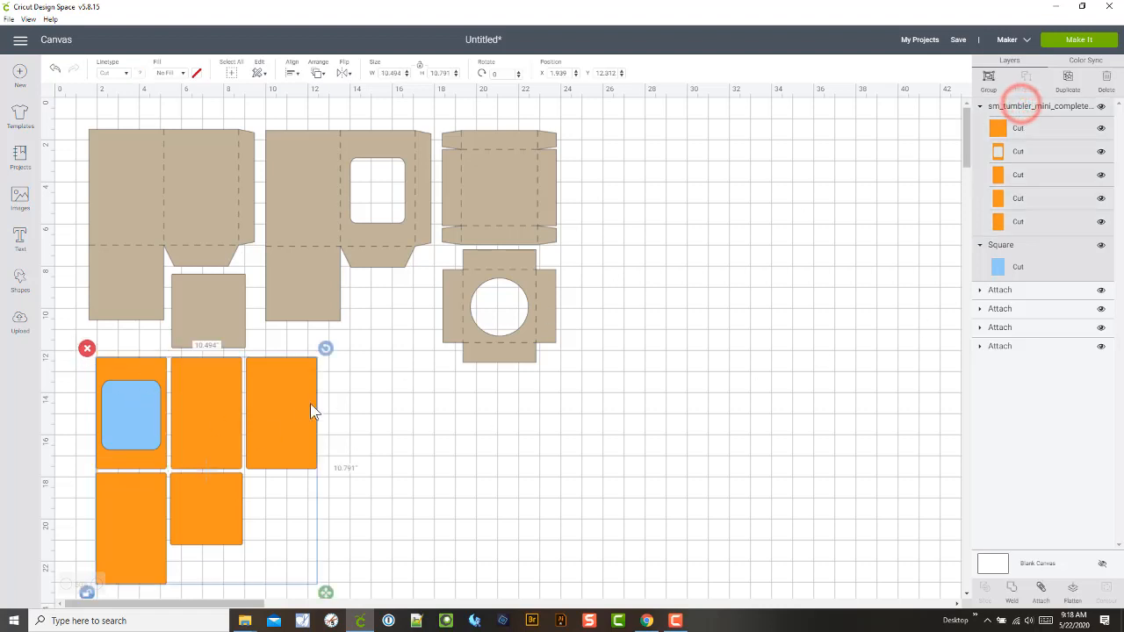
{"action": "left_click_drag", "start_coordinate": [139, 424], "coordinate": [368, 215]}
{"action": "left_click", "coordinate": [576, 480]}
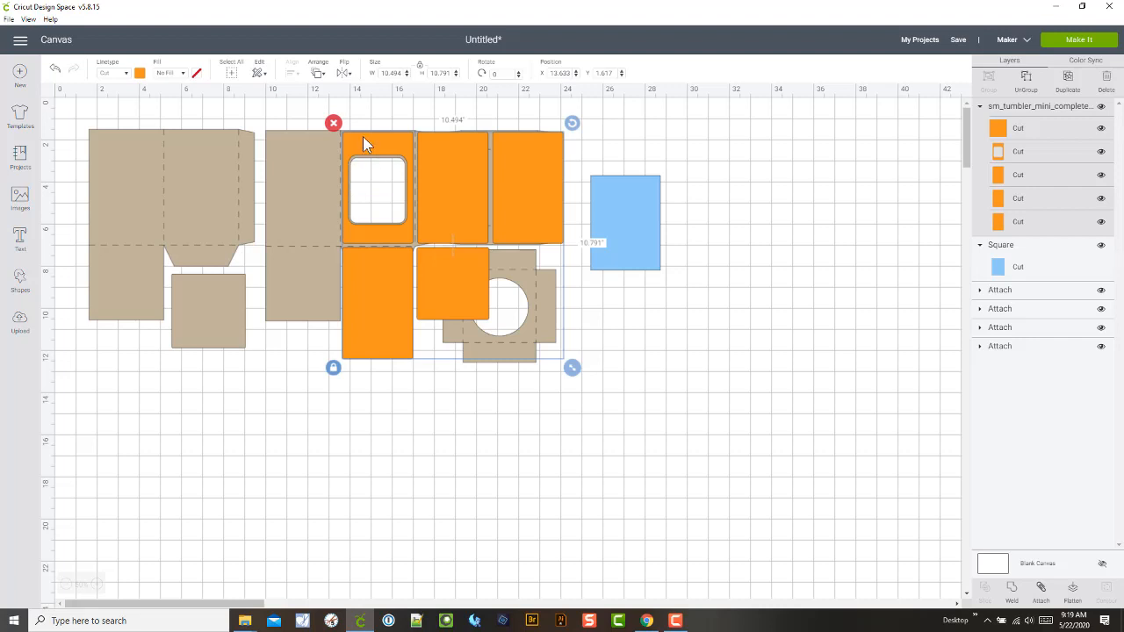
- Move the orange panels back below the tan pieces and place the blue rectangle beside the upper row of orange panels
{"action": "left_click_drag", "start_coordinate": [365, 143], "coordinate": [121, 375]}
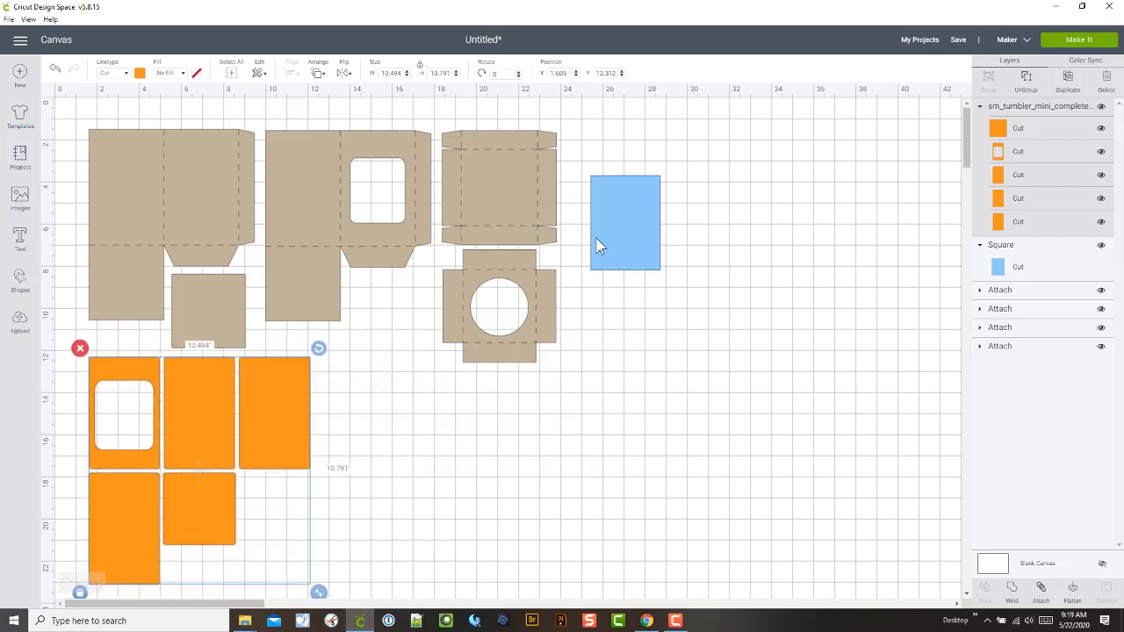
{"action": "left_click_drag", "start_coordinate": [623, 235], "coordinate": [375, 383]}
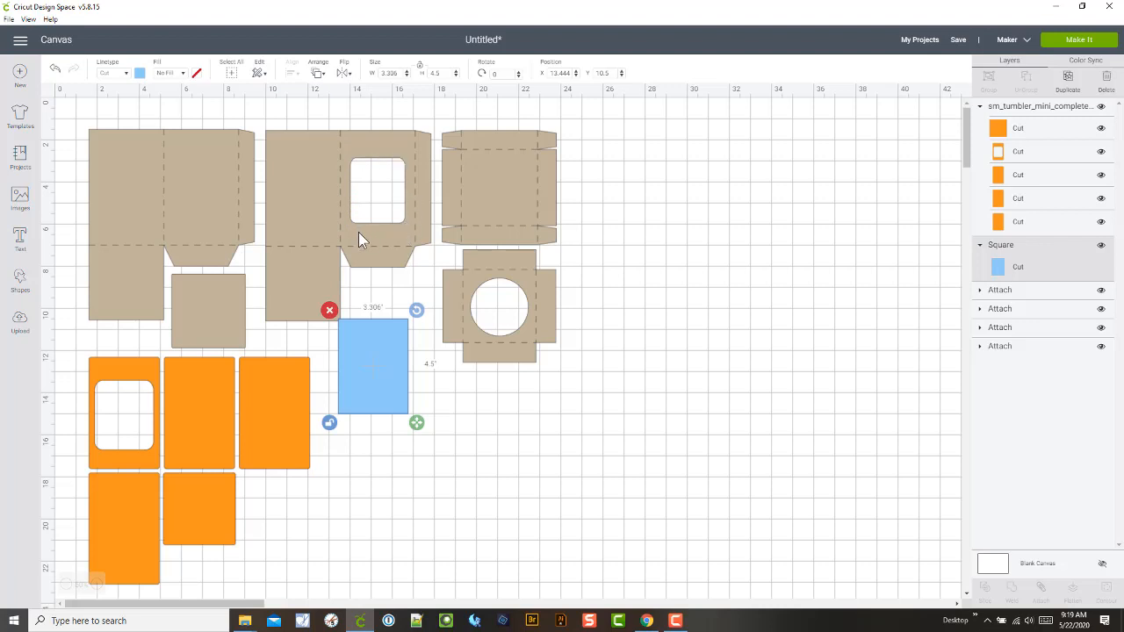
{"action": "left_click_drag", "start_coordinate": [362, 368], "coordinate": [352, 405]}
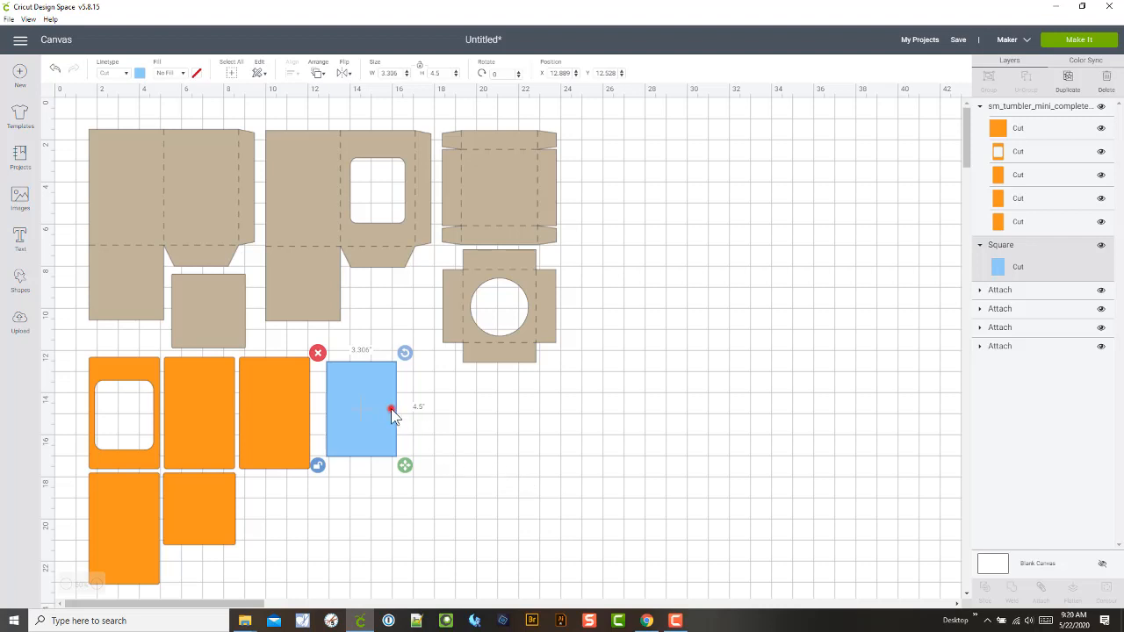
{"action": "mouse_move", "coordinate": [391, 408]}
{"action": "left_mouse_down"}
{"action": "mouse_move", "coordinate": [389, 390]}
{"action": "mouse_move", "coordinate": [392, 402]}
{"action": "left_mouse_up"}
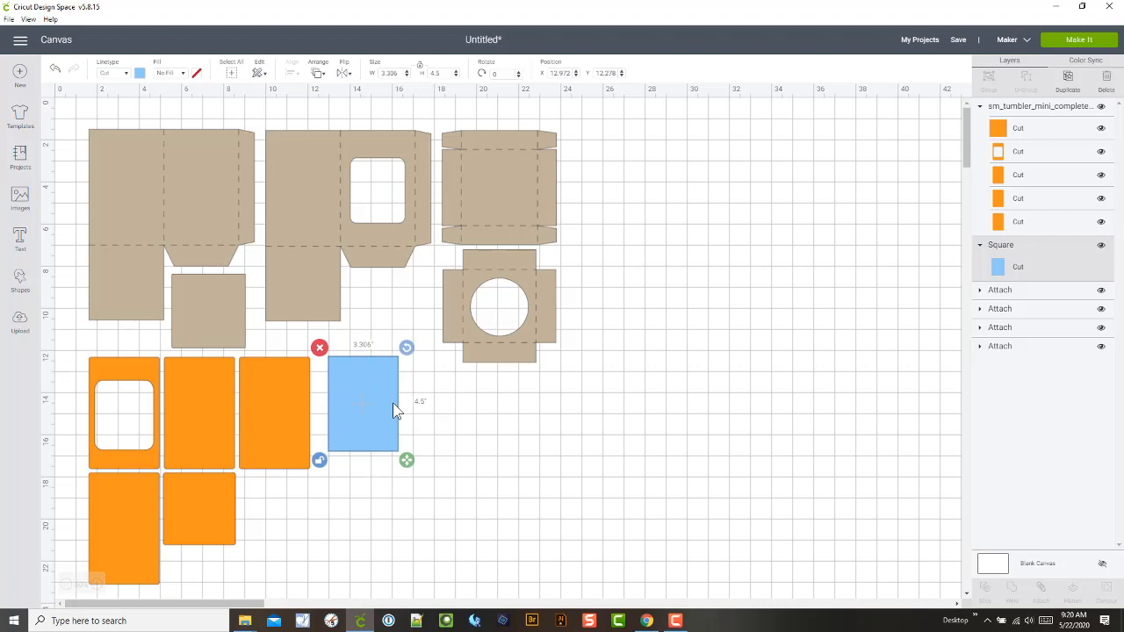